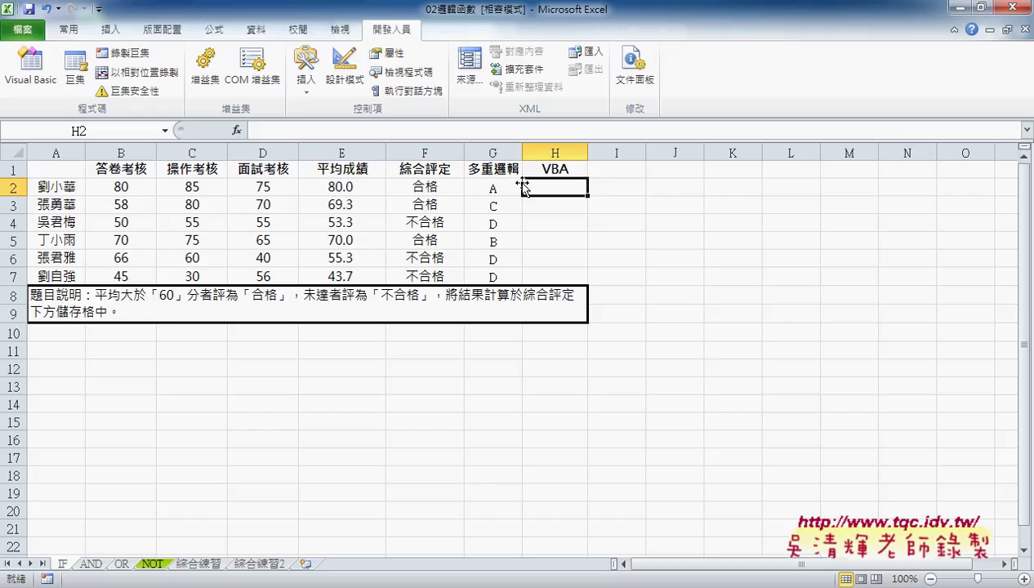
- Review the pass/fail formula in F2, the nested grade formula in G2 and the empty H2 cell
{"action": "left_click", "coordinate": [439, 186]}
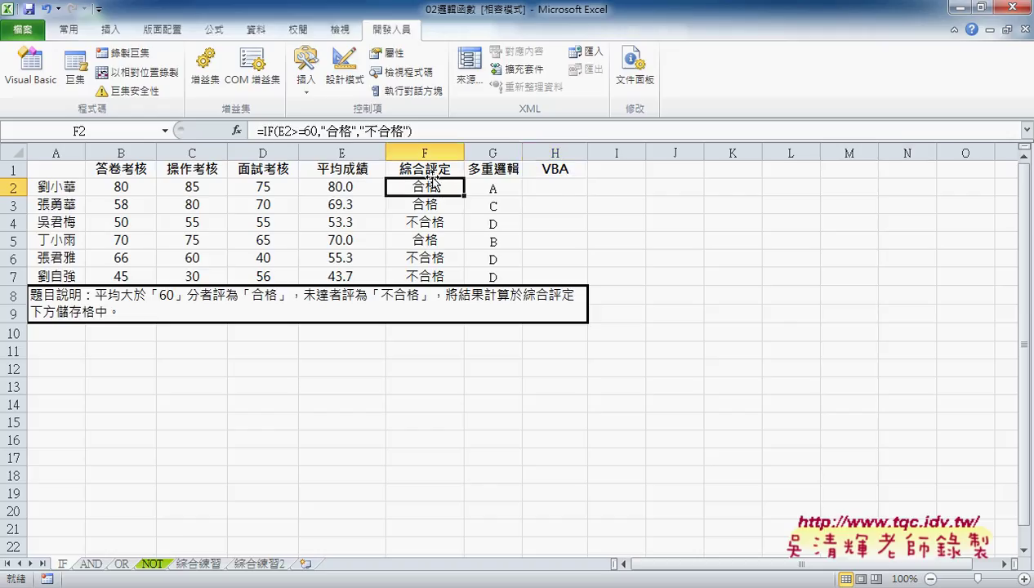
{"action": "left_click", "coordinate": [496, 188]}
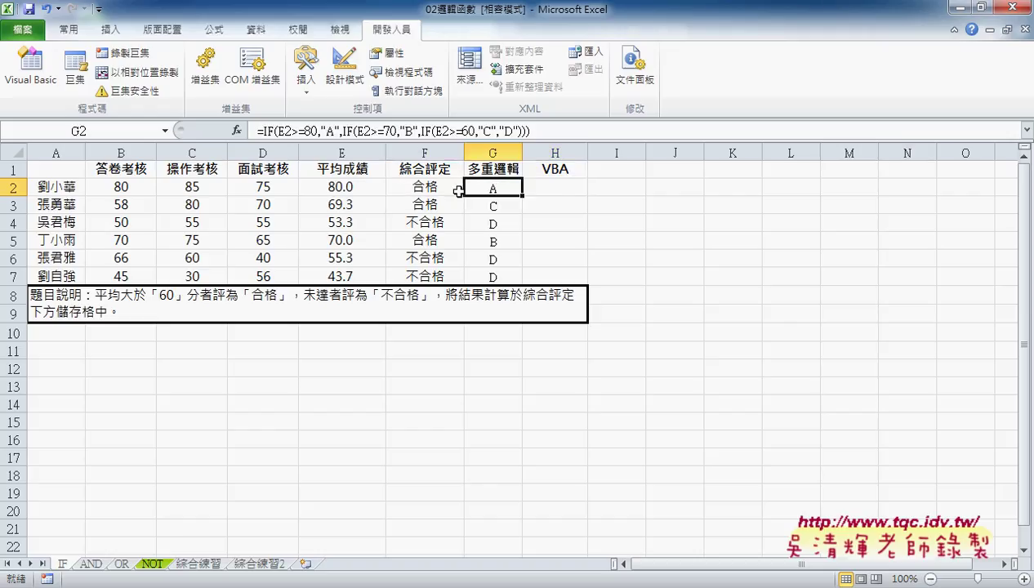
{"action": "left_click", "coordinate": [424, 189]}
{"action": "left_click", "coordinate": [491, 188]}
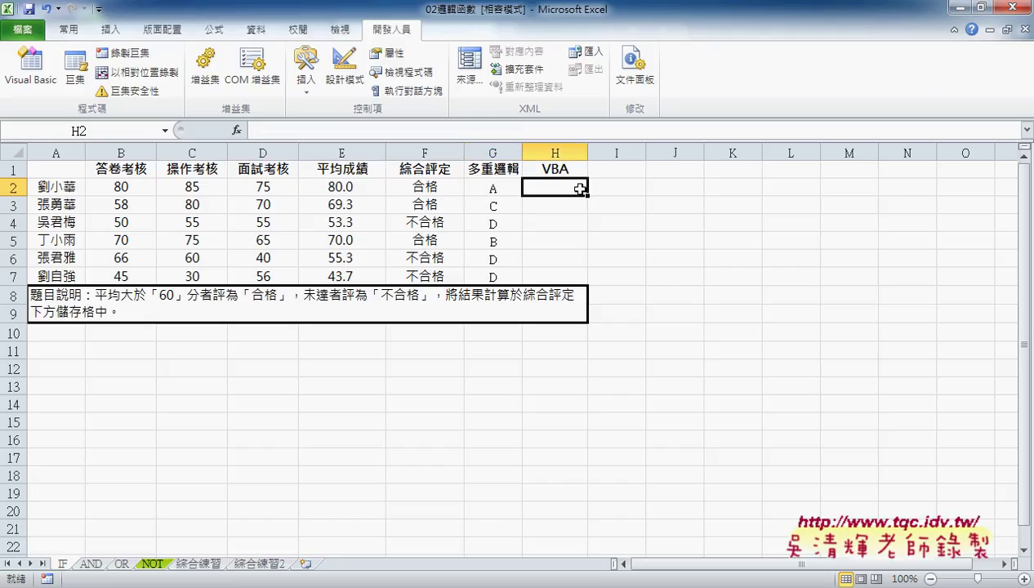
{"action": "left_click", "coordinate": [575, 188]}
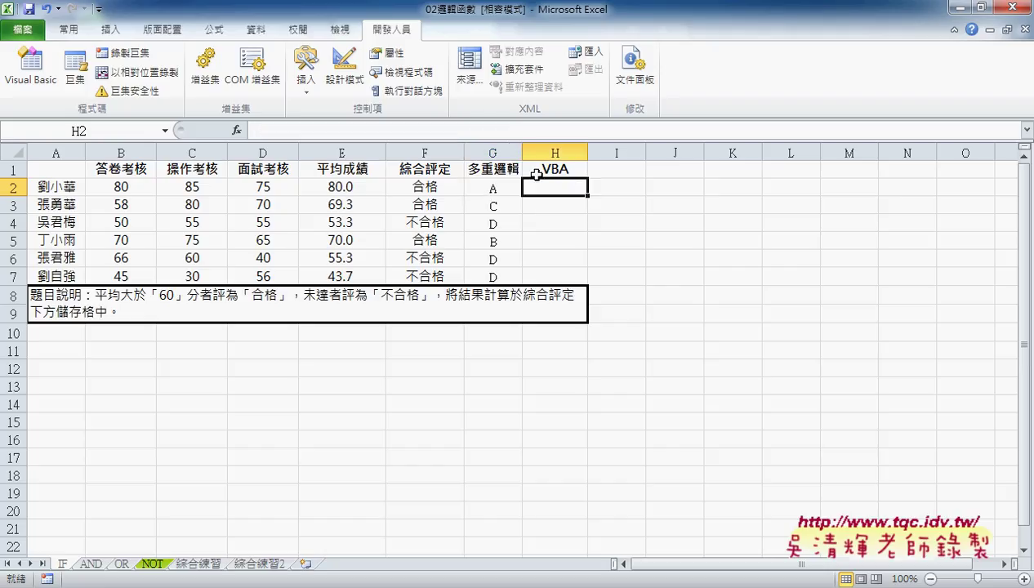
{"action": "left_click", "coordinate": [441, 188]}
{"action": "left_click", "coordinate": [493, 188]}
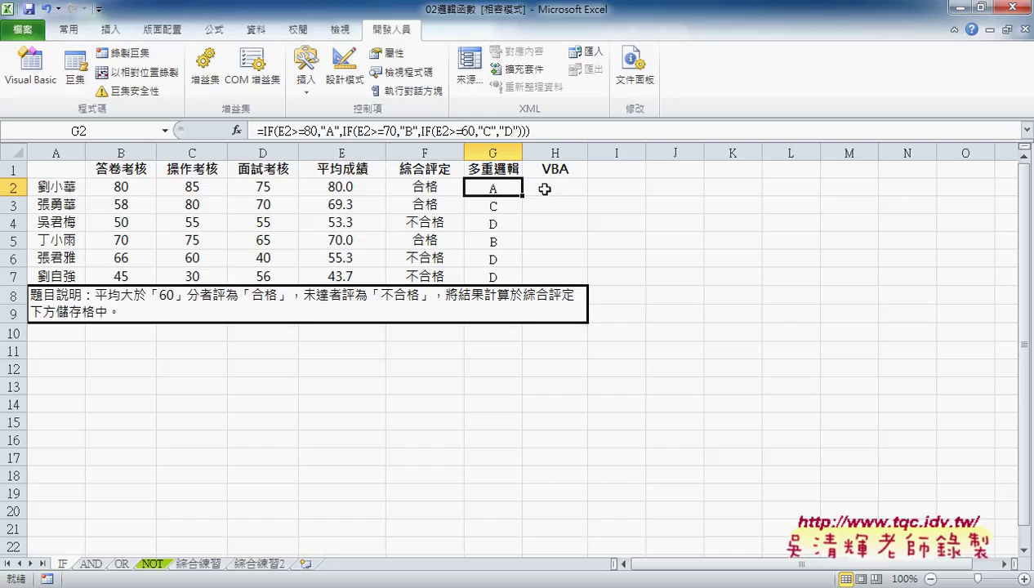
{"action": "left_click", "coordinate": [541, 189]}
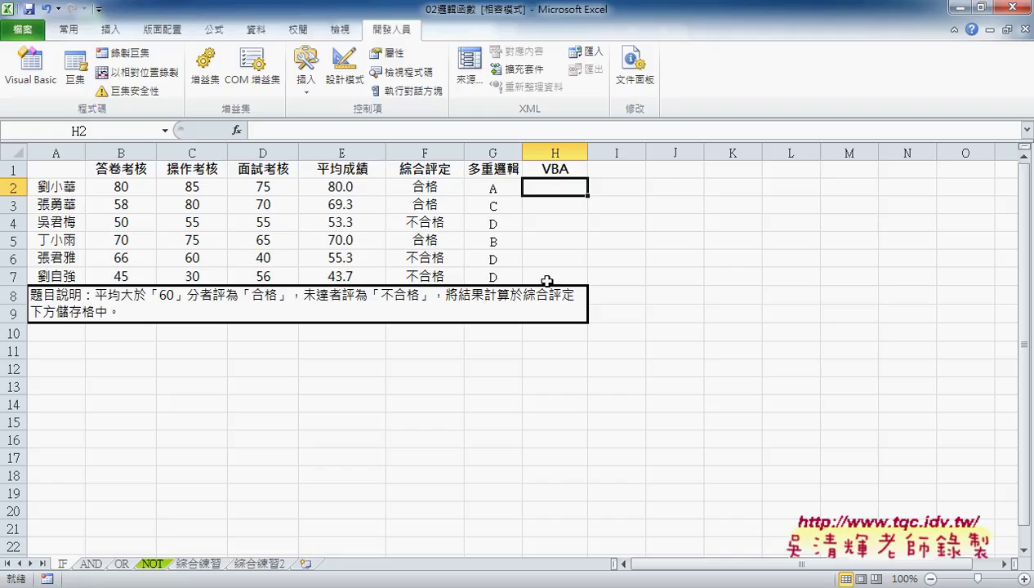
{"action": "left_click", "coordinate": [235, 132]}
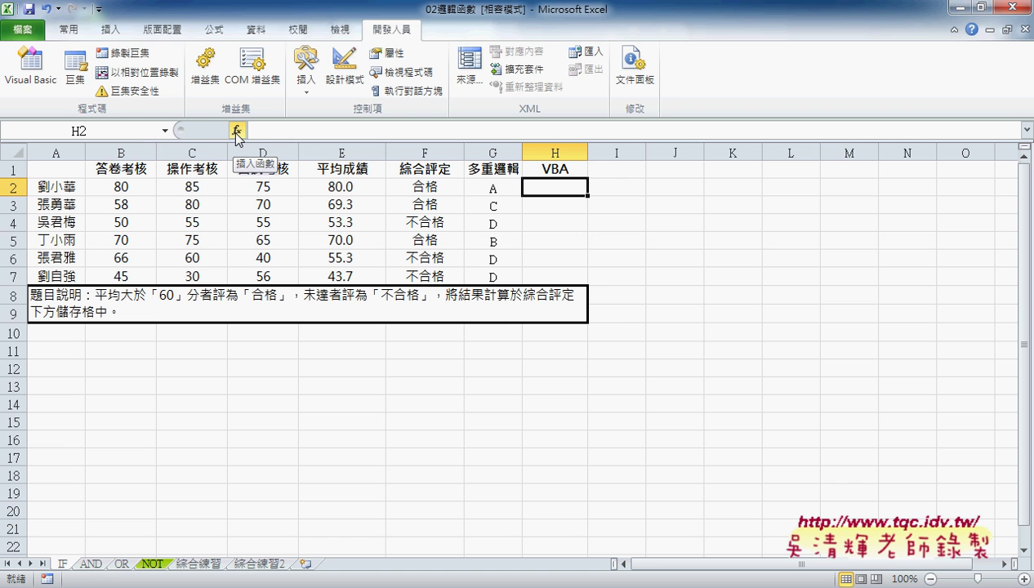
- Begin saving the workbook as an Excel add-in, then cancel the save
{"action": "left_click", "coordinate": [32, 36]}
{"action": "key", "text": "Escape"}
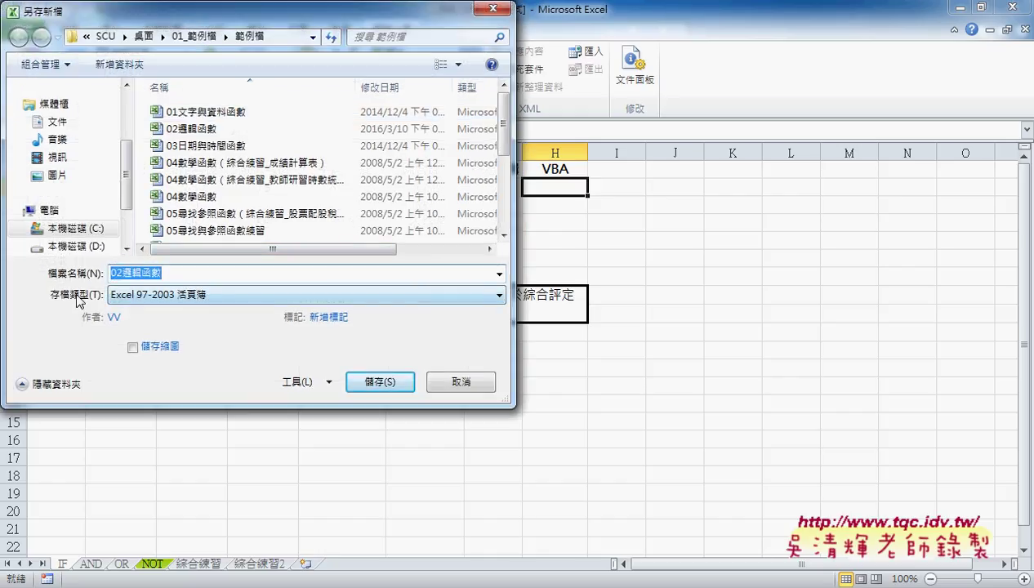
{"action": "left_click", "coordinate": [199, 295]}
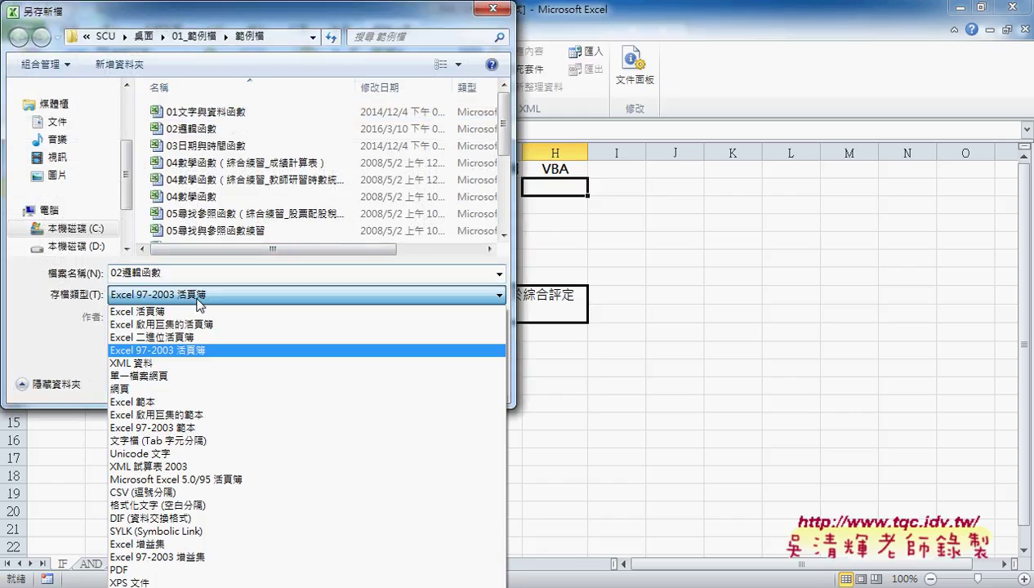
{"action": "left_click", "coordinate": [199, 544]}
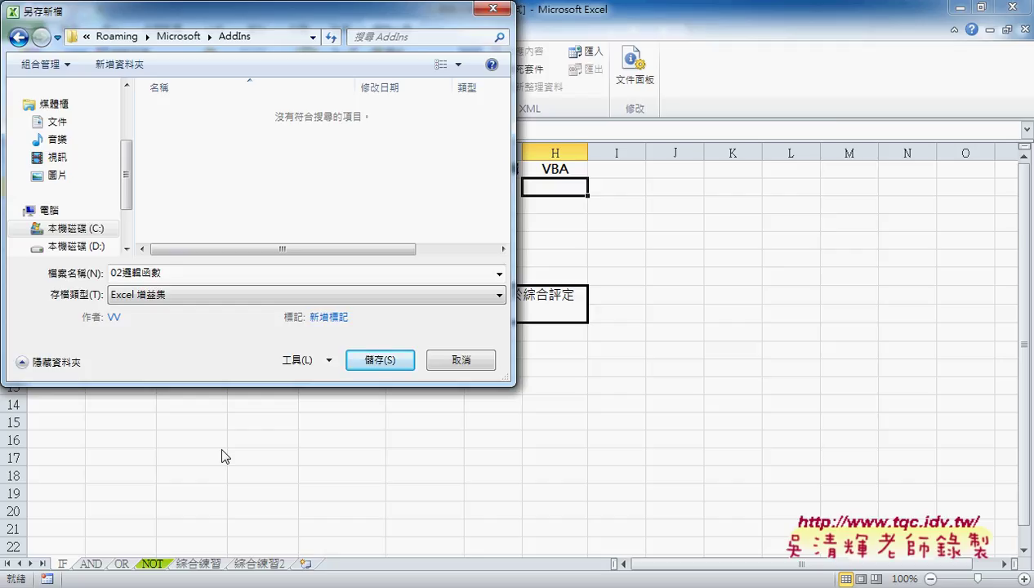
{"action": "left_click", "coordinate": [455, 366]}
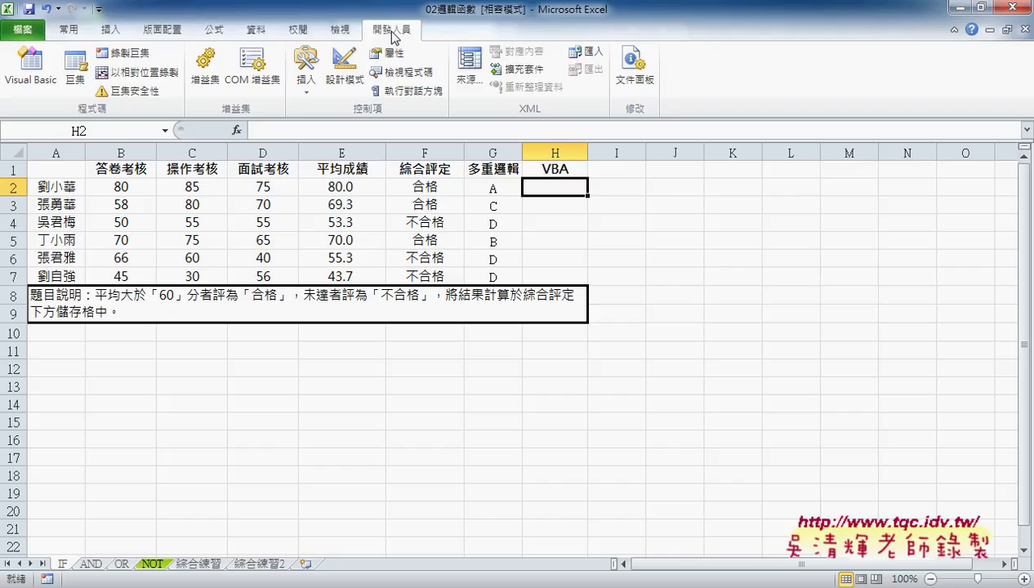
- Tick 開發人員 under 自訂功能區 in Excel Options and confirm with 確定
{"action": "left_click", "coordinate": [103, 10]}
{"action": "left_click", "coordinate": [150, 282]}
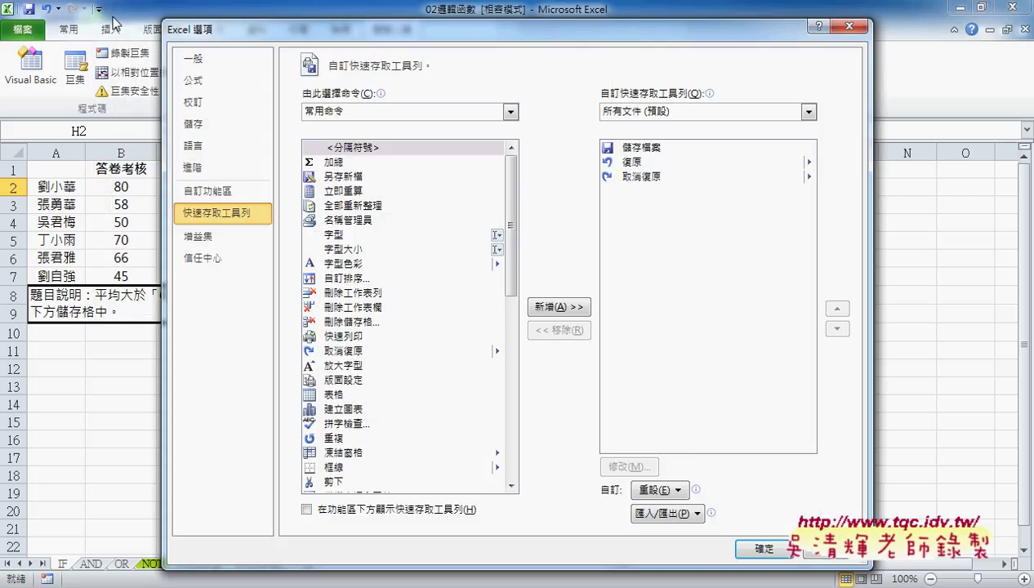
{"action": "left_click", "coordinate": [224, 198]}
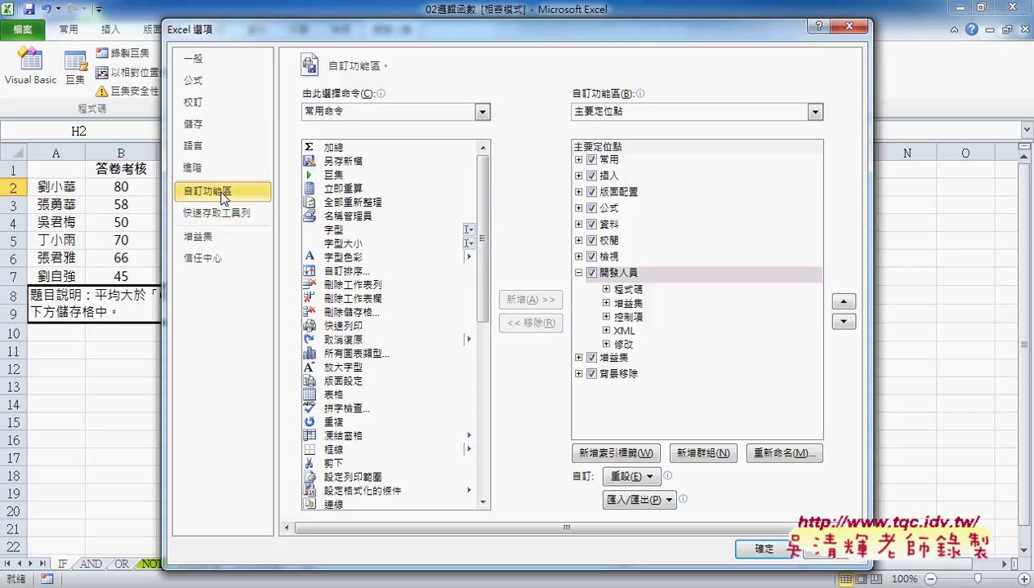
{"action": "left_click", "coordinate": [591, 273]}
{"action": "left_click", "coordinate": [591, 273]}
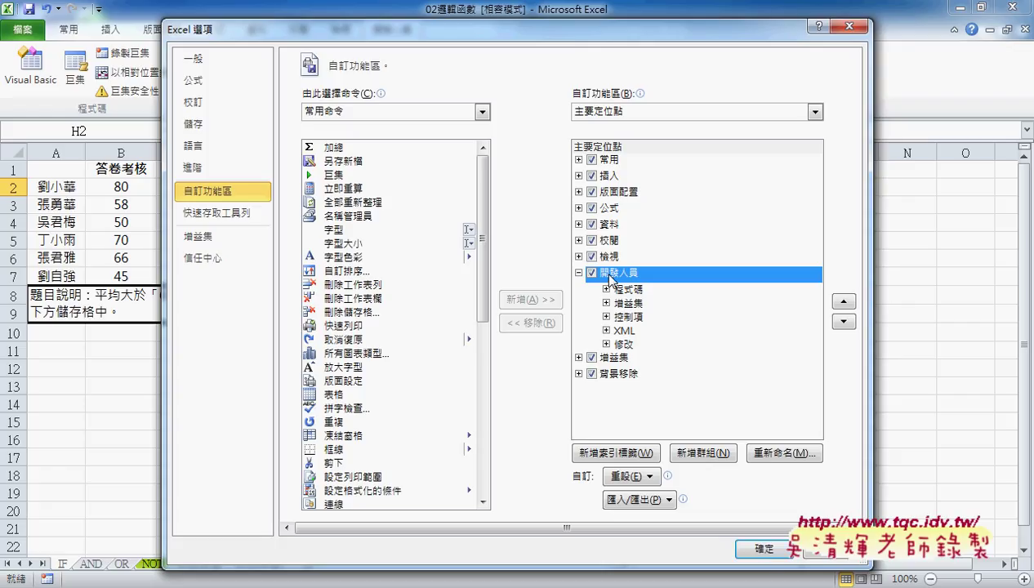
{"action": "left_click", "coordinate": [776, 554]}
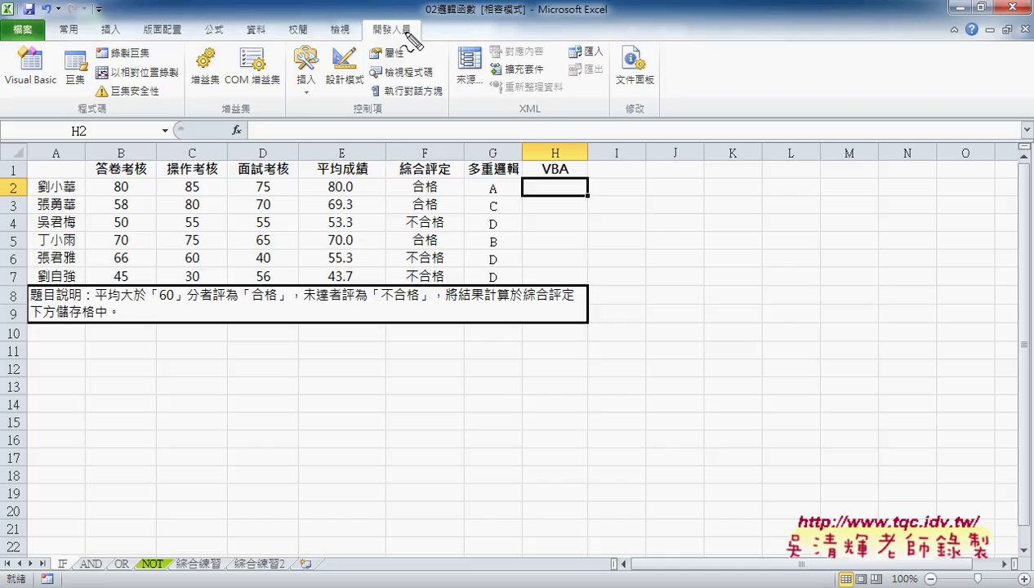
{"action": "mouse_move", "coordinate": [377, 22]}
{"action": "left_mouse_down"}
{"action": "mouse_move", "coordinate": [362, 36]}
{"action": "mouse_move", "coordinate": [415, 37]}
{"action": "left_mouse_up"}
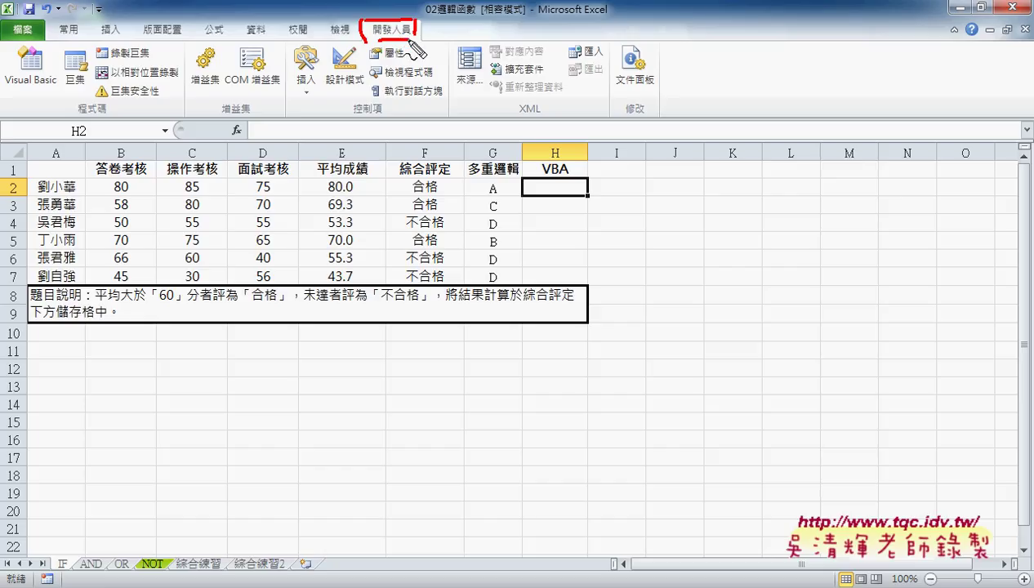
{"action": "left_click_drag", "start_coordinate": [517, 39], "coordinate": [408, 37]}
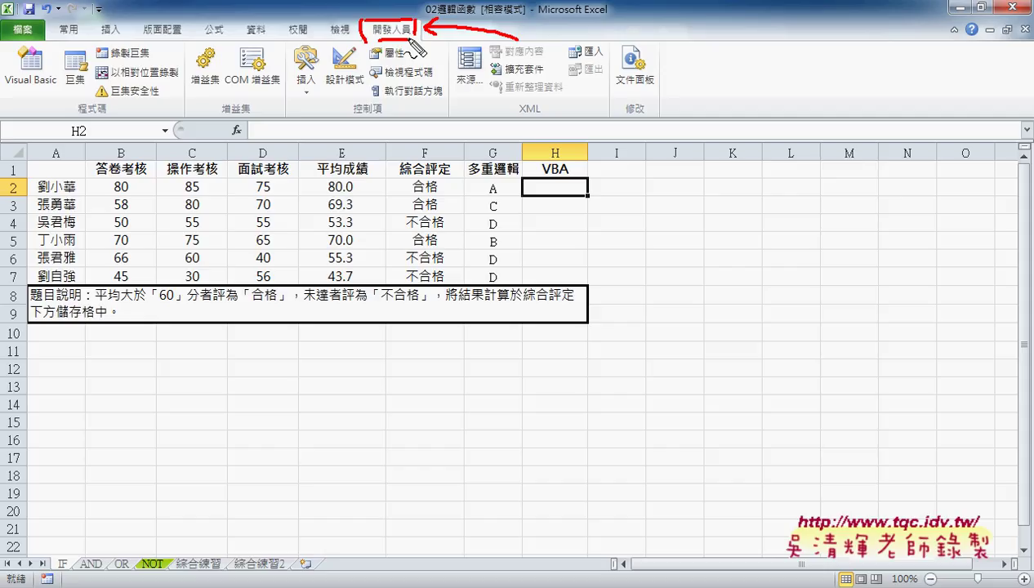
{"action": "key", "text": "Escape"}
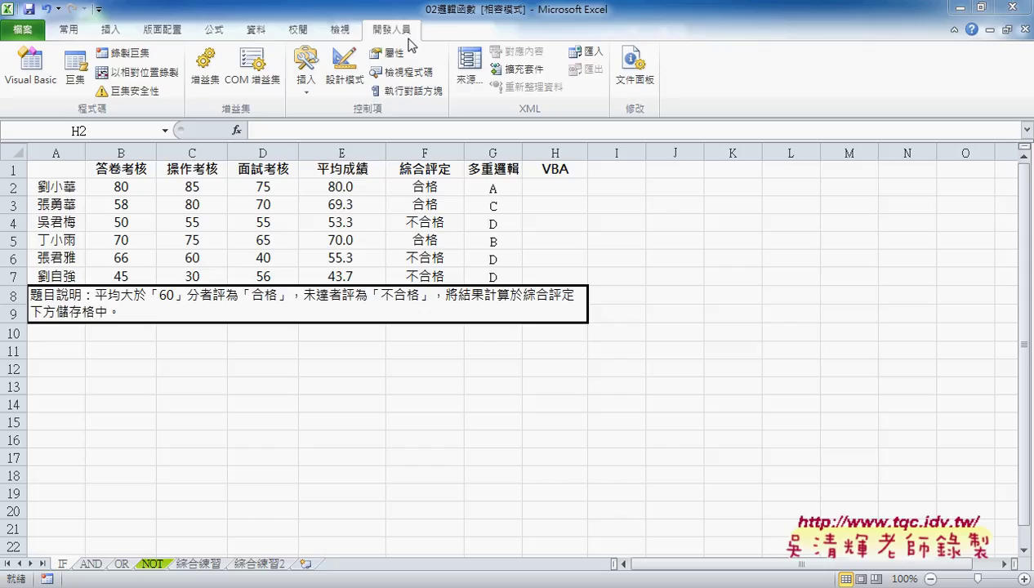
{"action": "left_click", "coordinate": [356, 28]}
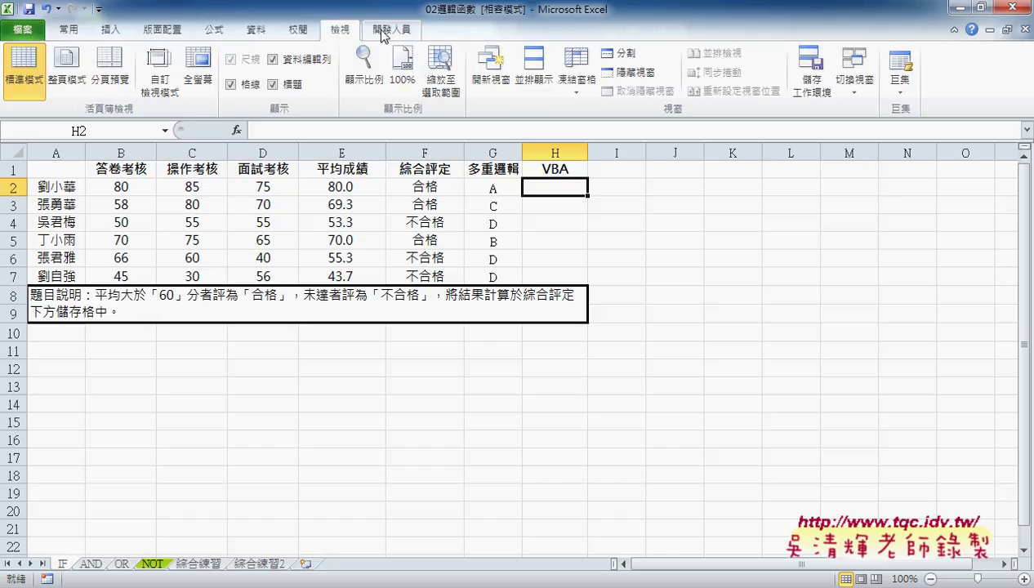
{"action": "left_click", "coordinate": [384, 31]}
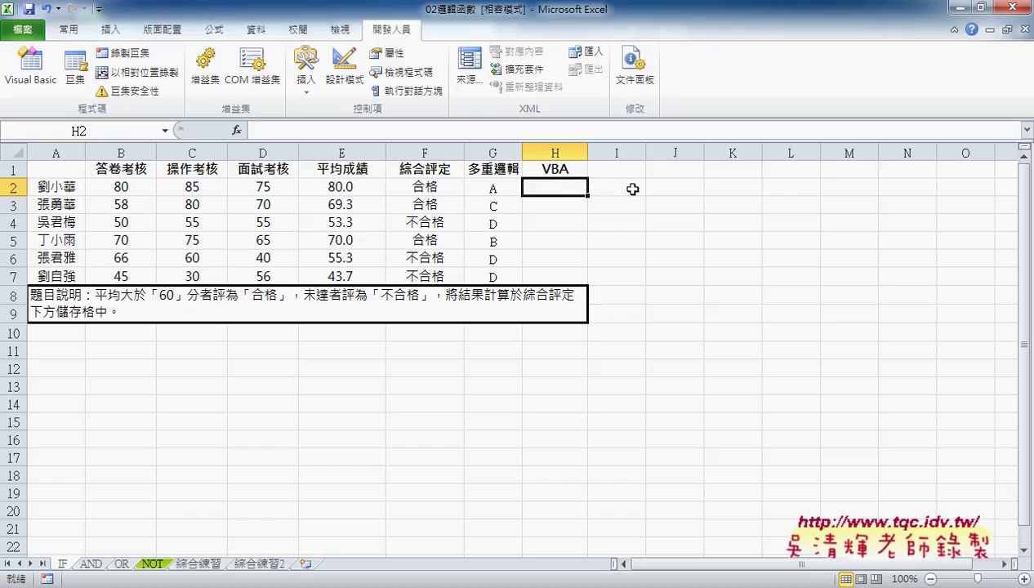
- Select H2:H7 under the VBA heading, glancing at the G2:G7 IF formulas in between
{"action": "left_click_drag", "start_coordinate": [539, 189], "coordinate": [557, 281]}
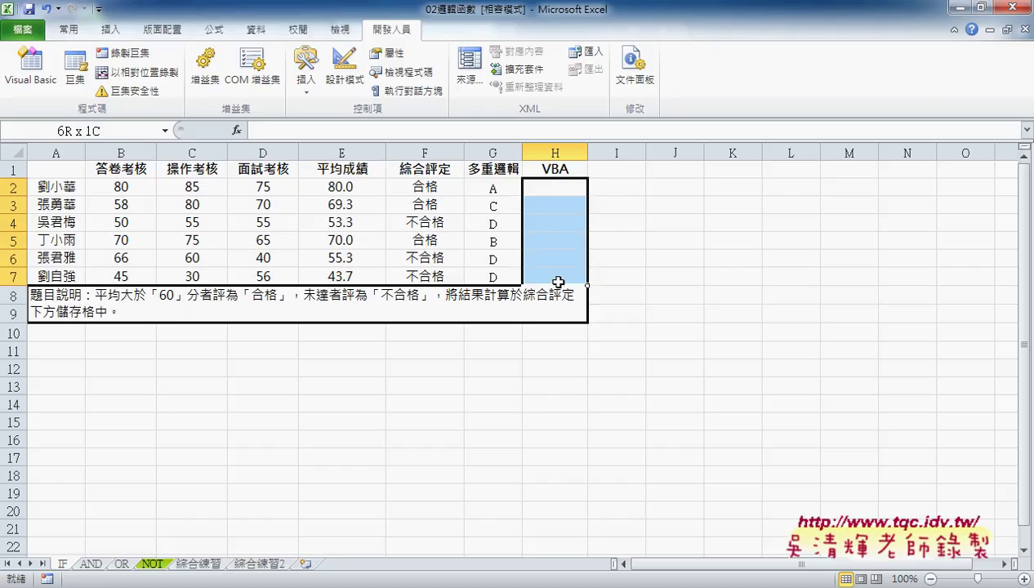
{"action": "left_click_drag", "start_coordinate": [492, 188], "coordinate": [495, 269]}
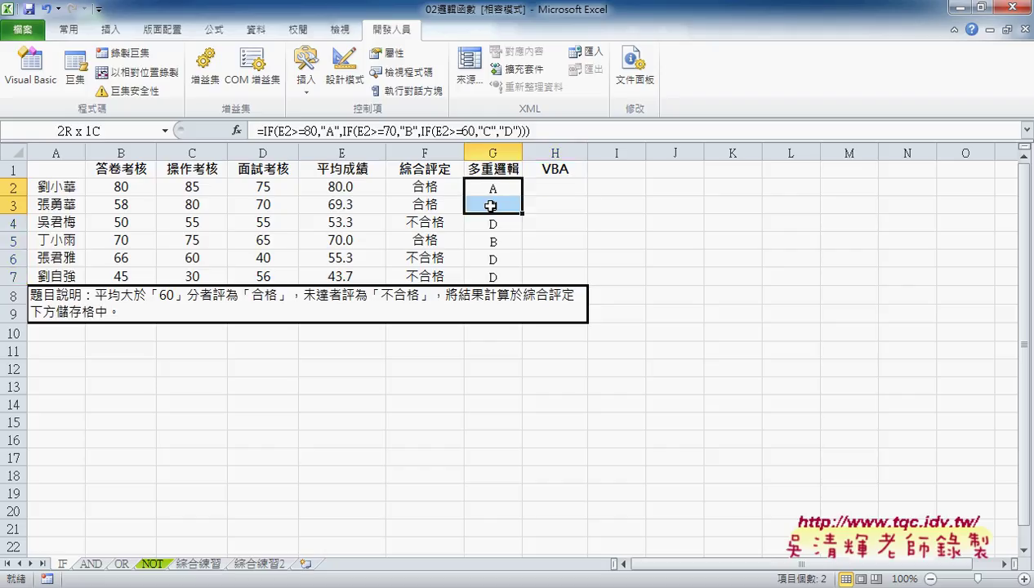
{"action": "left_click_drag", "start_coordinate": [547, 186], "coordinate": [551, 271]}
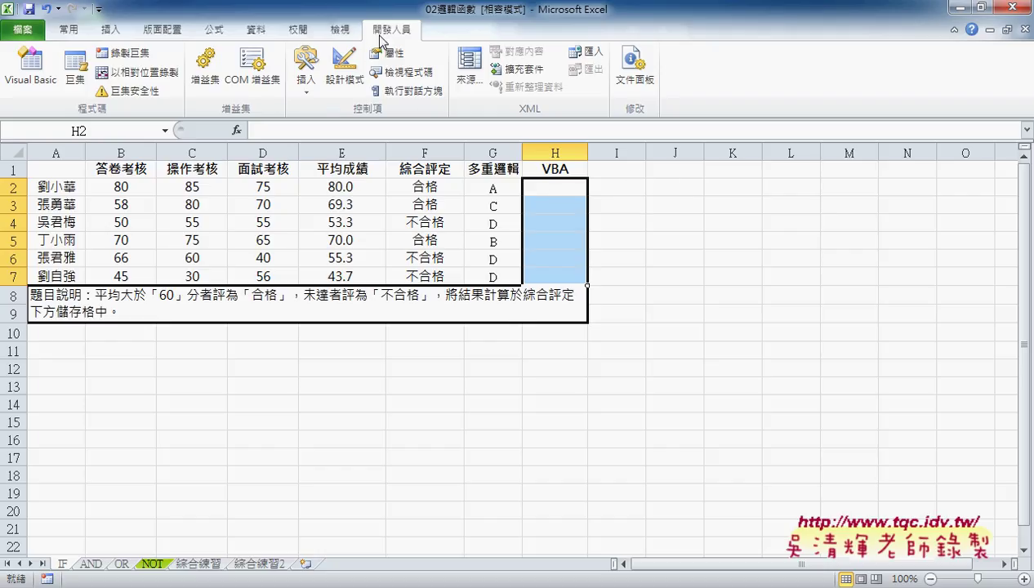
- Launch the Visual Basic editor and arrange its window beside the worksheet
{"action": "left_click", "coordinate": [30, 79]}
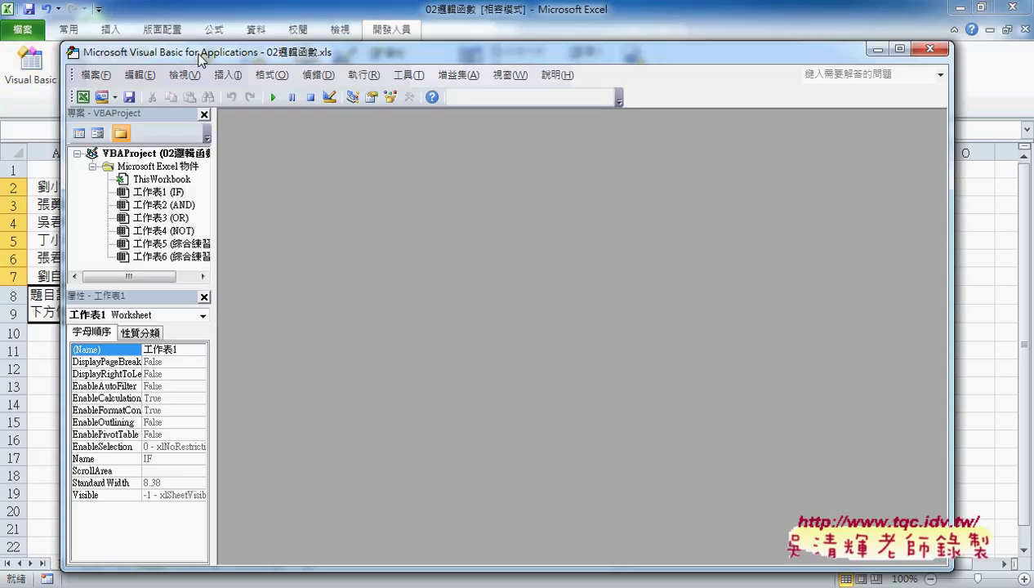
{"action": "left_click_drag", "start_coordinate": [198, 60], "coordinate": [144, 20]}
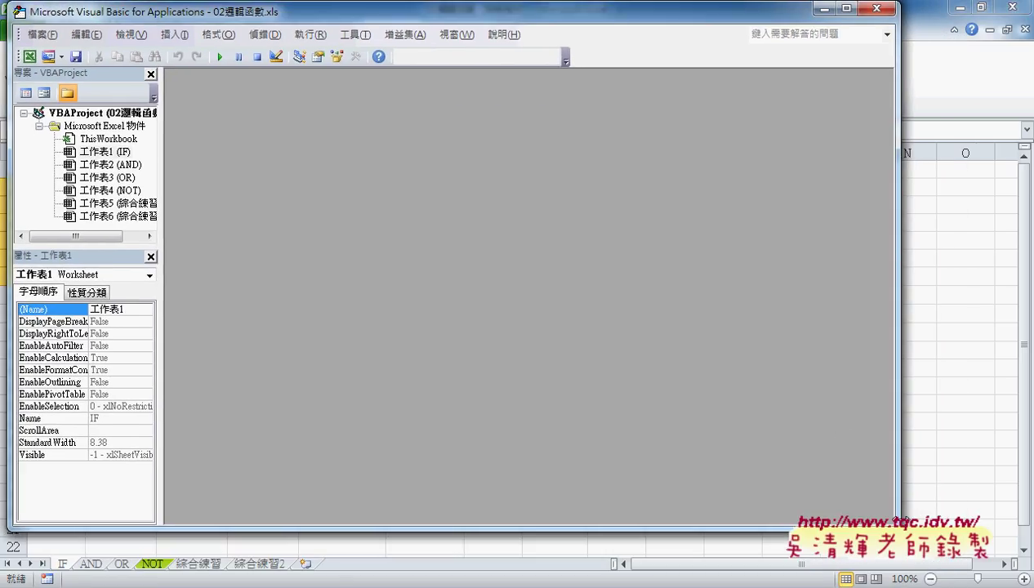
{"action": "mouse_move", "coordinate": [897, 519]}
{"action": "left_mouse_down"}
{"action": "mouse_move", "coordinate": [925, 520]}
{"action": "mouse_move", "coordinate": [688, 430]}
{"action": "left_mouse_up"}
{"action": "left_click_drag", "start_coordinate": [356, 22], "coordinate": [667, 68]}
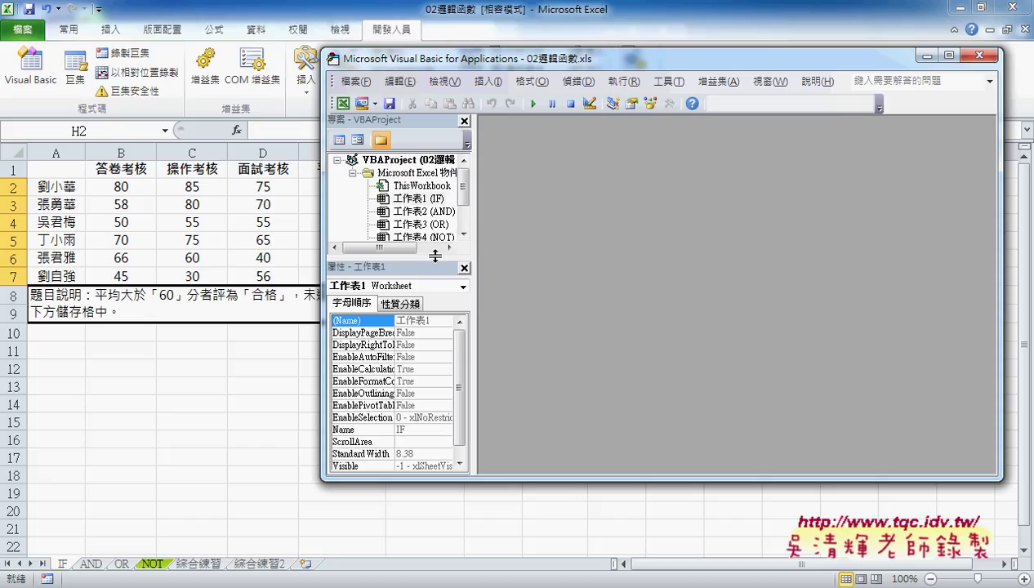
{"action": "left_click_drag", "start_coordinate": [438, 259], "coordinate": [440, 336]}
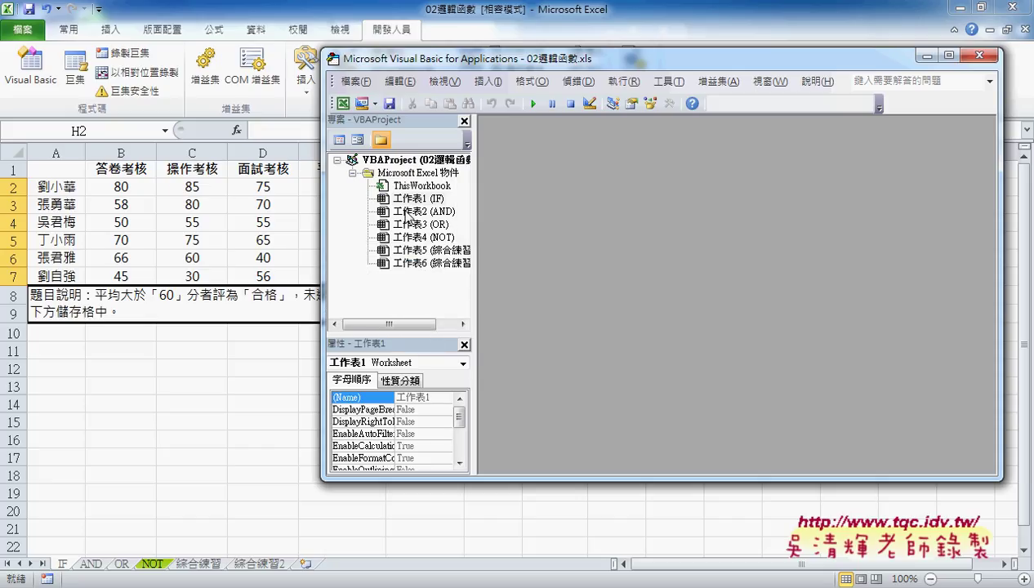
- Insert a new Module1 into the workbook's project and maximize its code window
{"action": "right_click", "coordinate": [406, 211]}
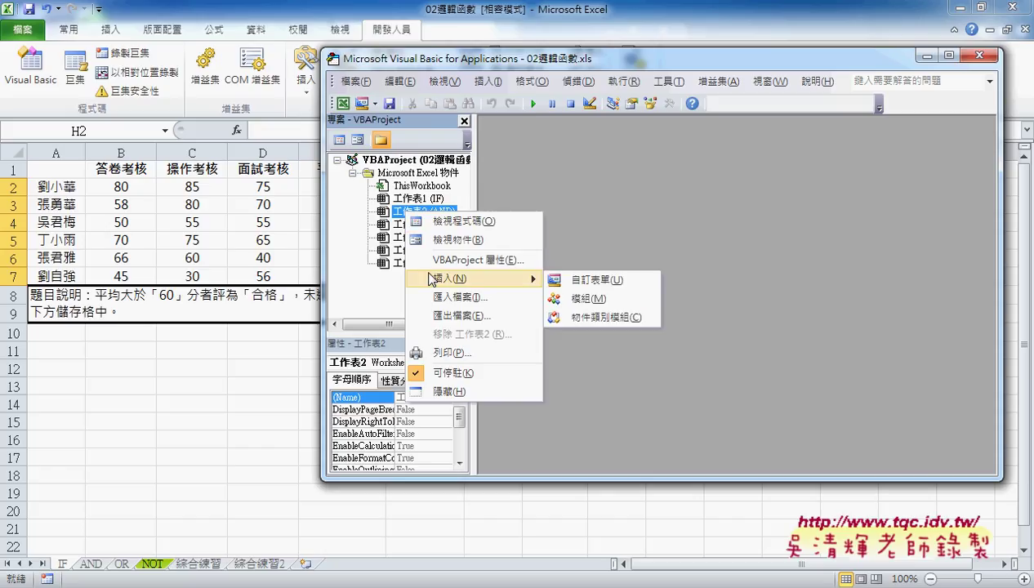
{"action": "mouse_move", "coordinate": [457, 278]}
{"action": "left_click", "coordinate": [578, 299]}
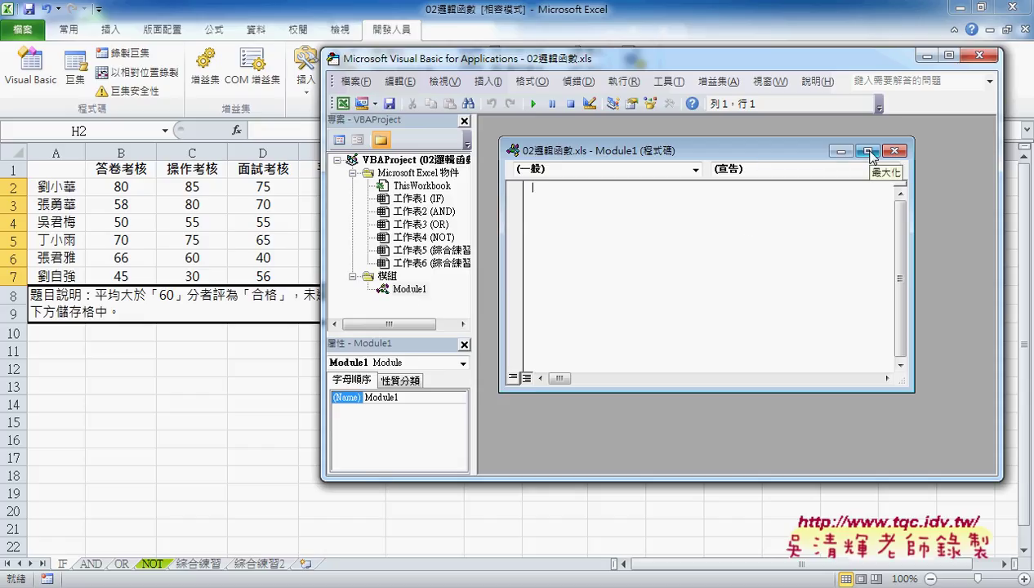
{"action": "left_click", "coordinate": [868, 151]}
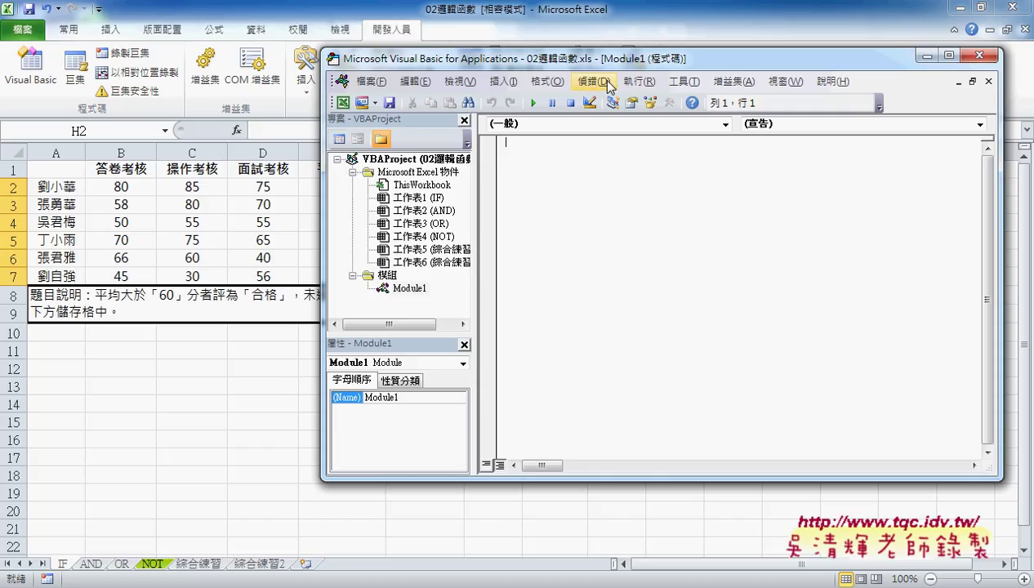
{"action": "left_click_drag", "start_coordinate": [605, 61], "coordinate": [615, 217]}
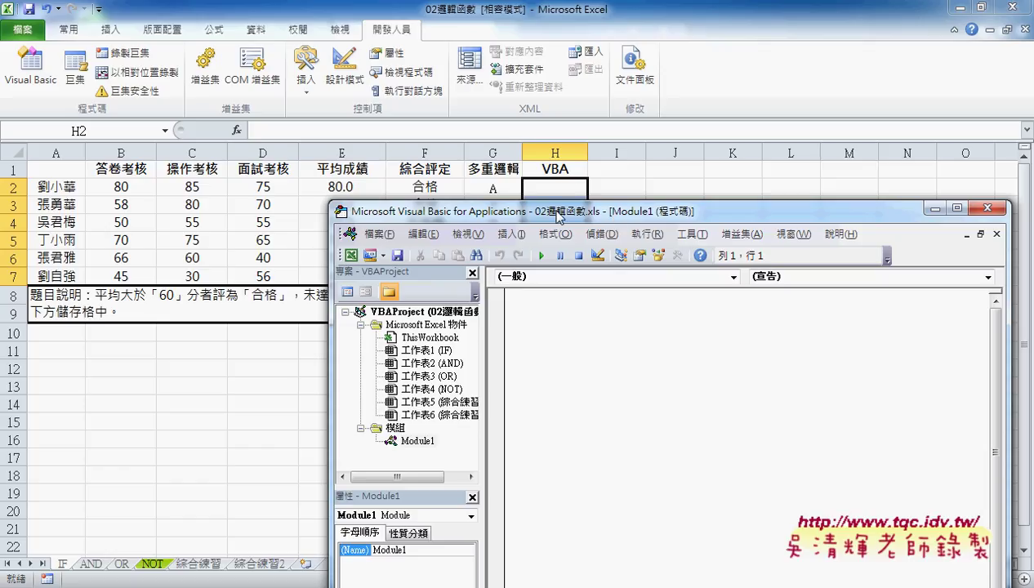
- Add a Public Sub named 清除 to Module1 and indent its empty body line
{"action": "left_click_drag", "start_coordinate": [558, 214], "coordinate": [430, 149]}
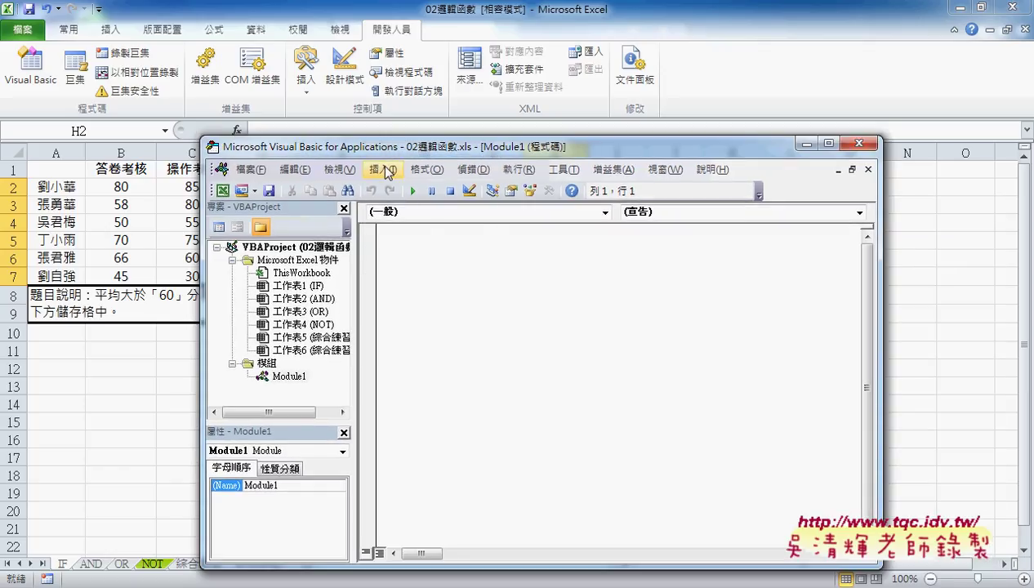
{"action": "left_click", "coordinate": [387, 174]}
{"action": "left_click", "coordinate": [390, 191]}
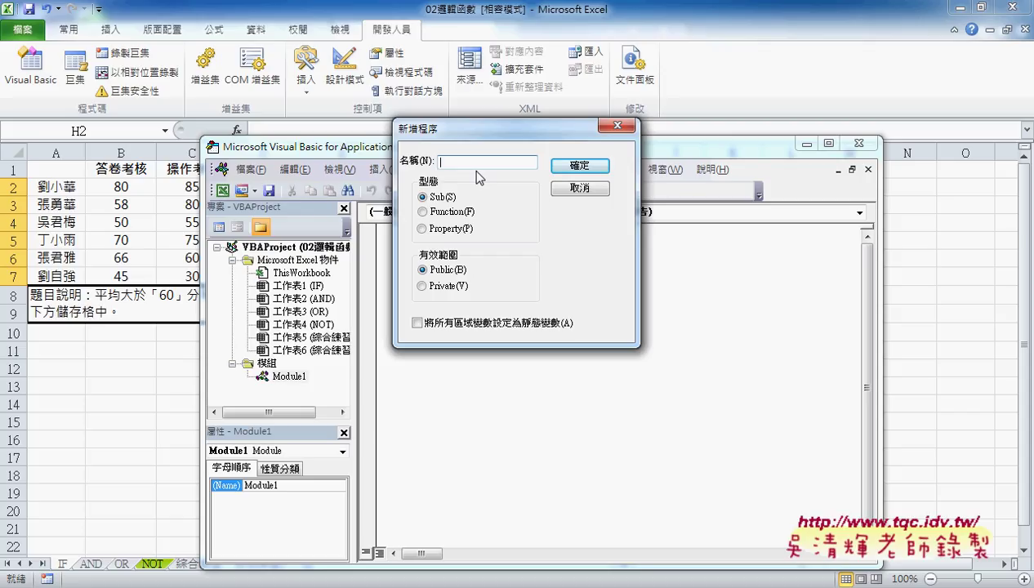
{"action": "type", "text": "7"}
{"action": "key", "text": "BackSpace"}
{"action": "type", "text": "清"}
{"action": "type", "text": "除"}
{"action": "left_click", "coordinate": [565, 164]}
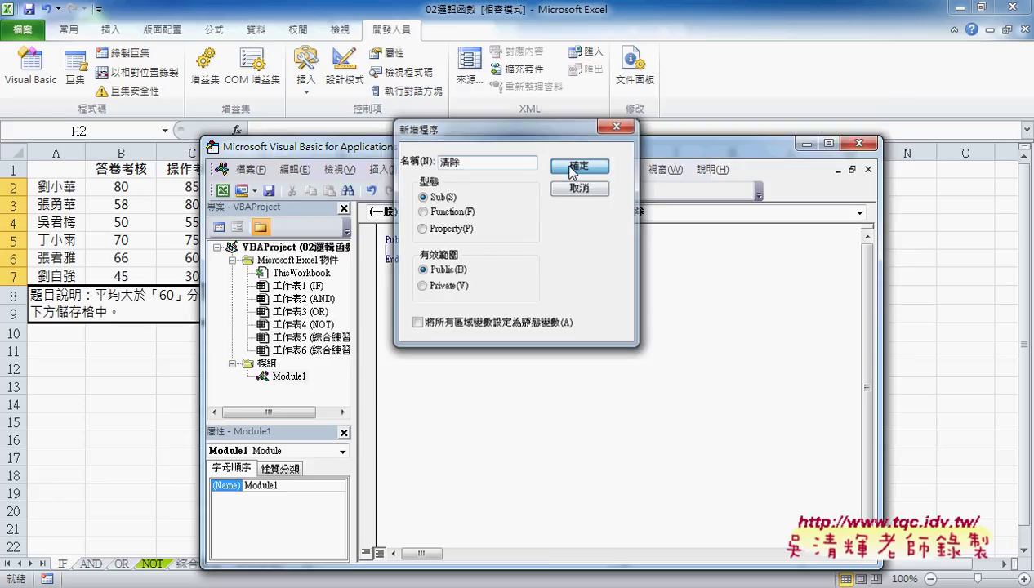
{"action": "left_click_drag", "start_coordinate": [545, 153], "coordinate": [612, 284]}
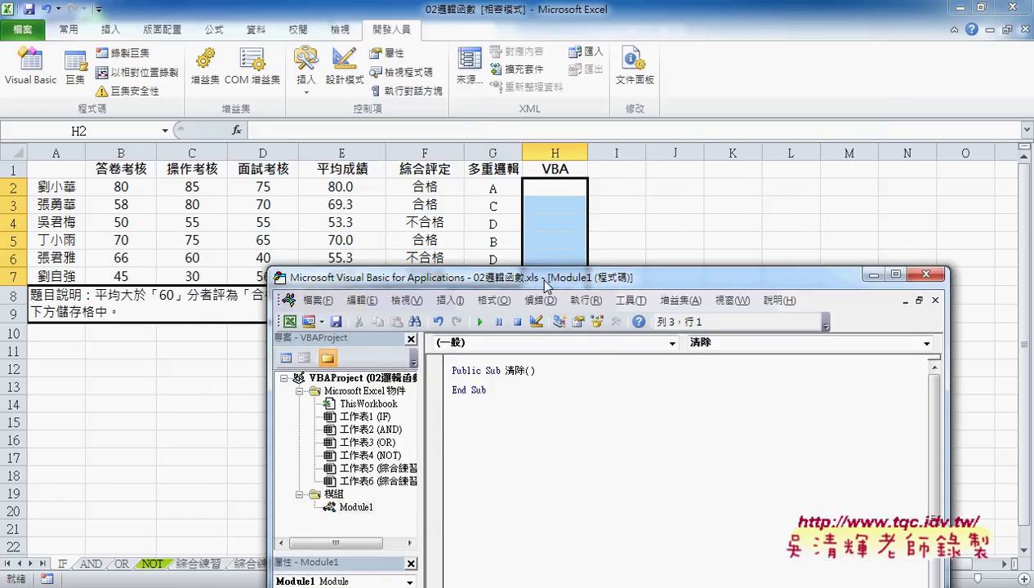
{"action": "key", "text": "Tab"}
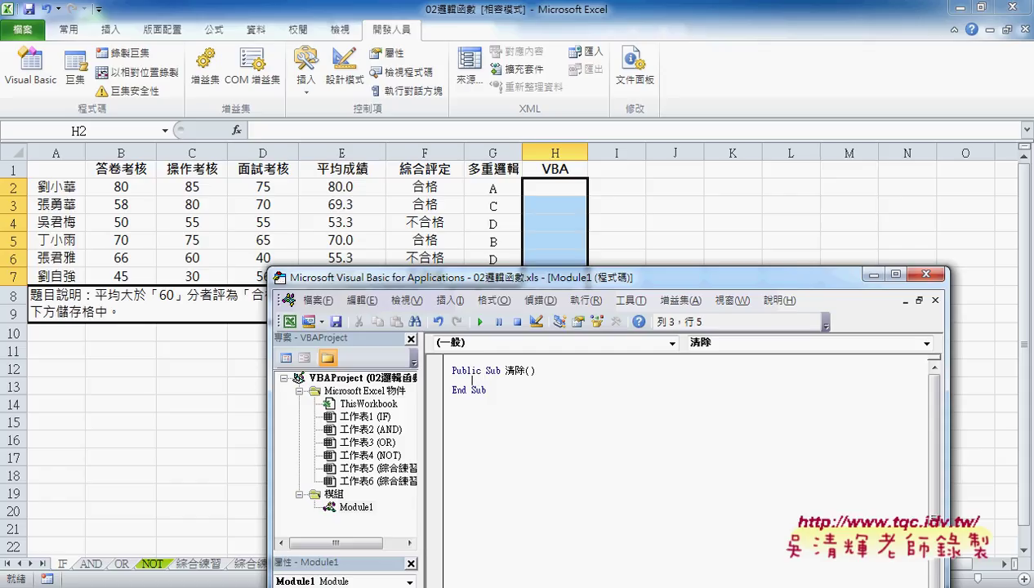